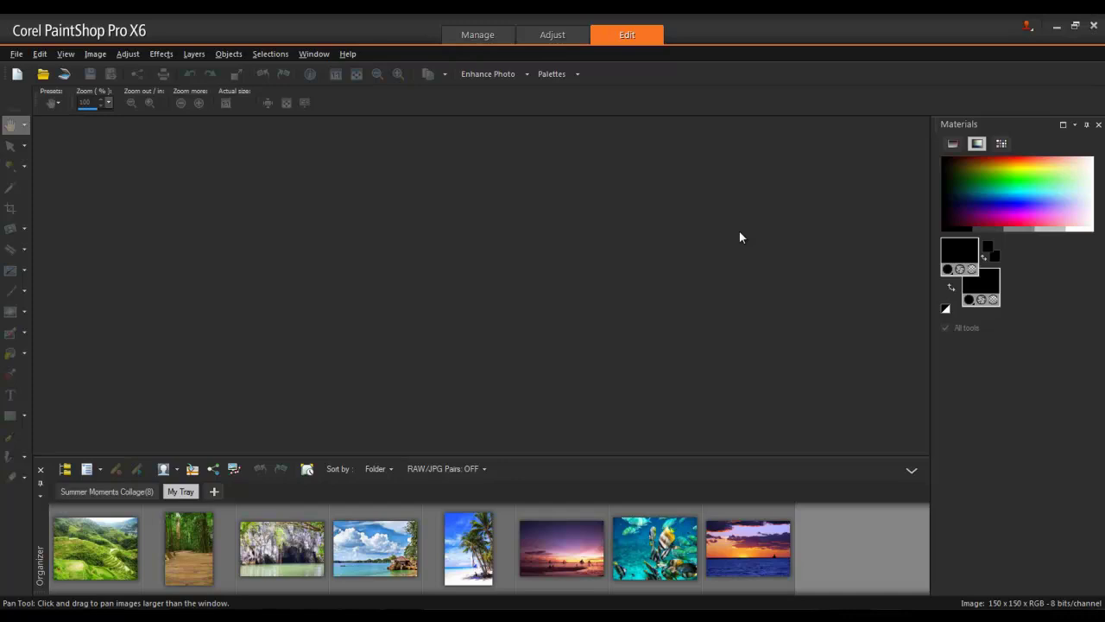
Show the Layers palette and start a new 17 × 11 inch image.
{"action": "key", "text": "F8"}
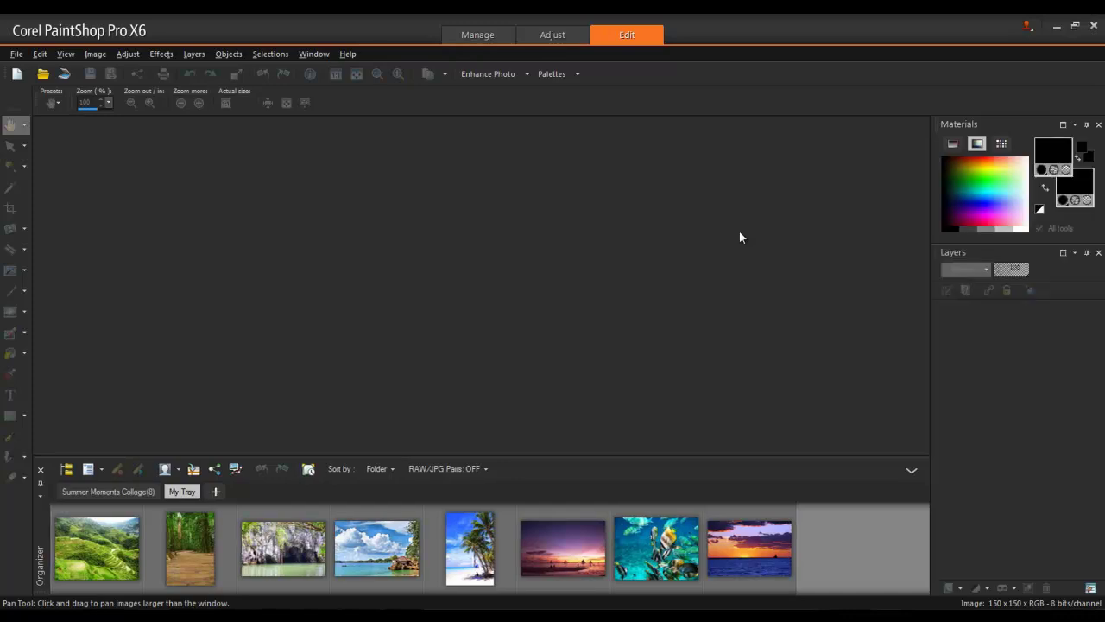
{"action": "left_click", "coordinate": [16, 53]}
{"action": "left_click", "coordinate": [34, 72]}
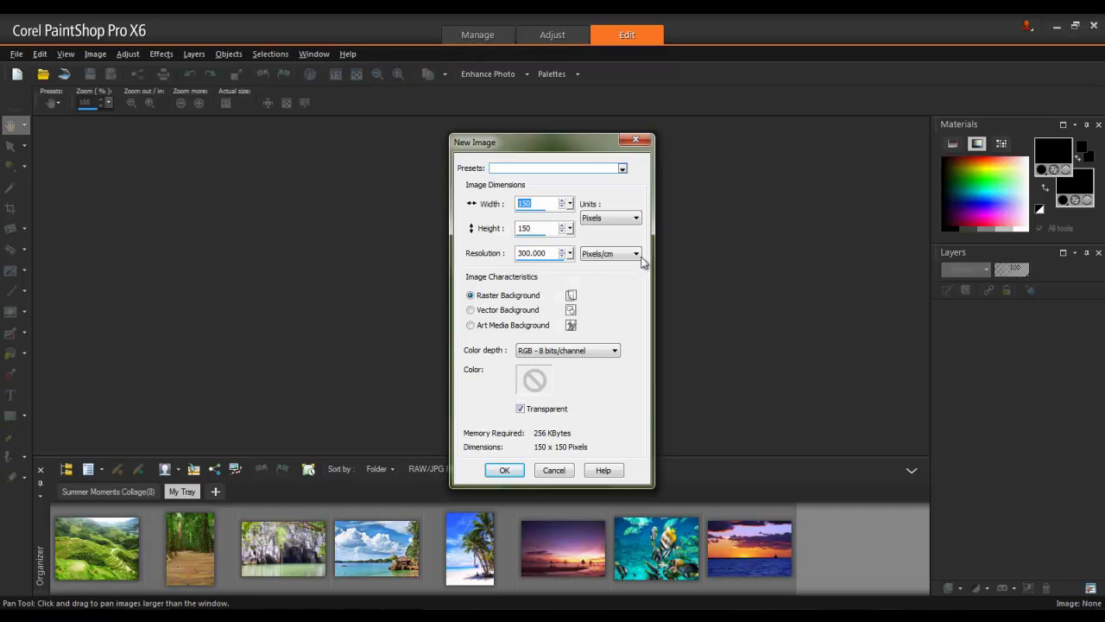
{"action": "left_click", "coordinate": [633, 223]}
{"action": "left_click", "coordinate": [629, 238]}
{"action": "double_click", "coordinate": [554, 202]}
{"action": "type", "text": "17"}
{"action": "double_click", "coordinate": [528, 228]}
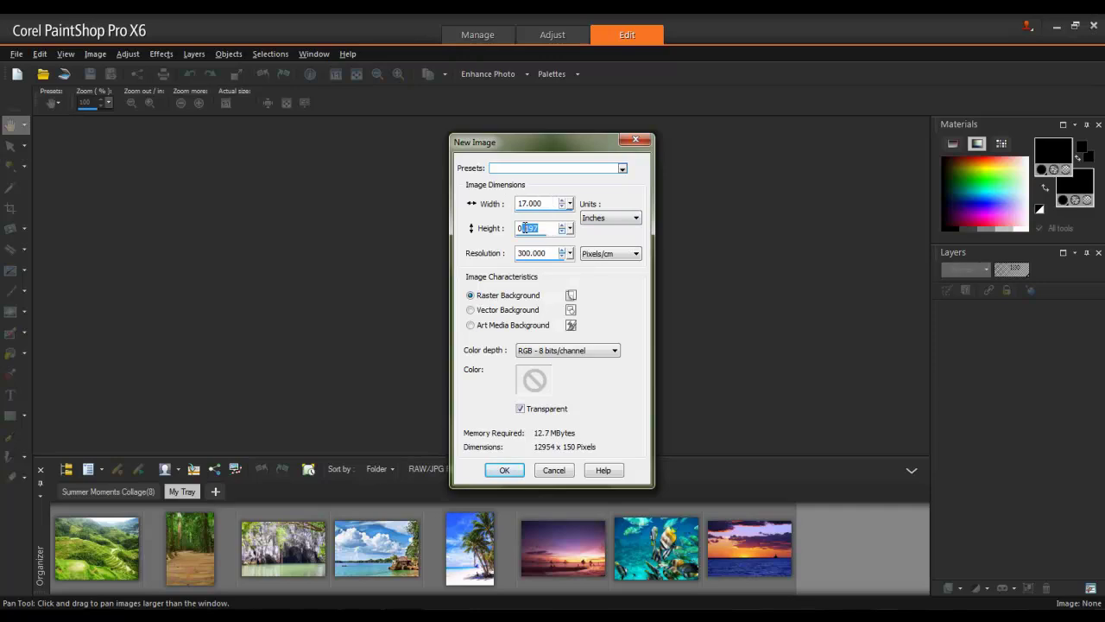
{"action": "type", "text": "11"}
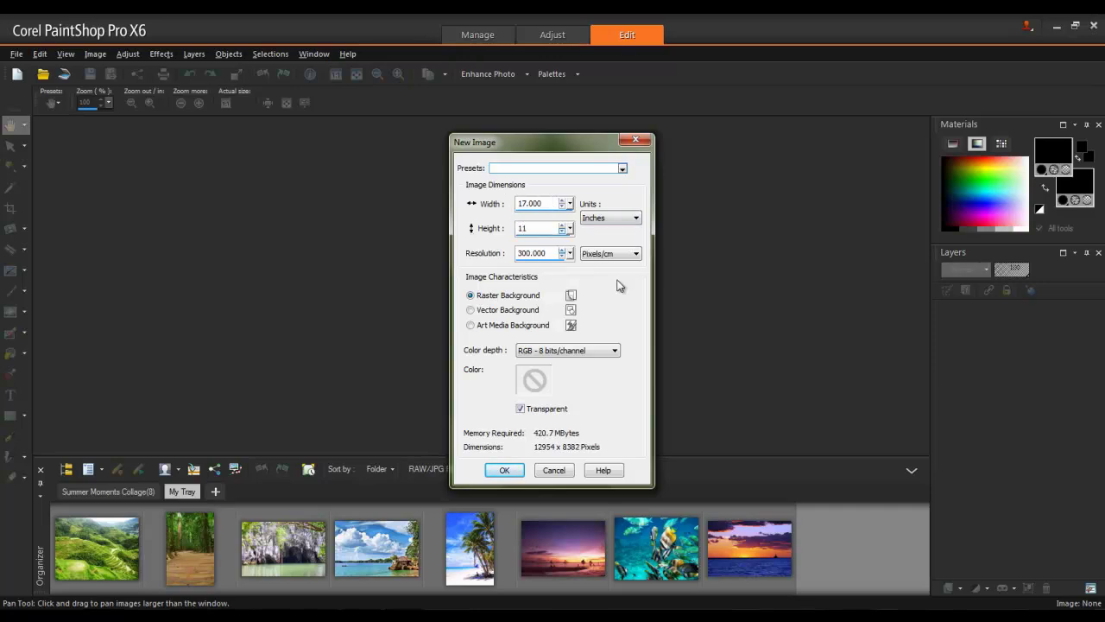
Make the background opaque and fill it with the Paper pattern.
{"action": "left_click", "coordinate": [520, 409]}
{"action": "left_click", "coordinate": [521, 410]}
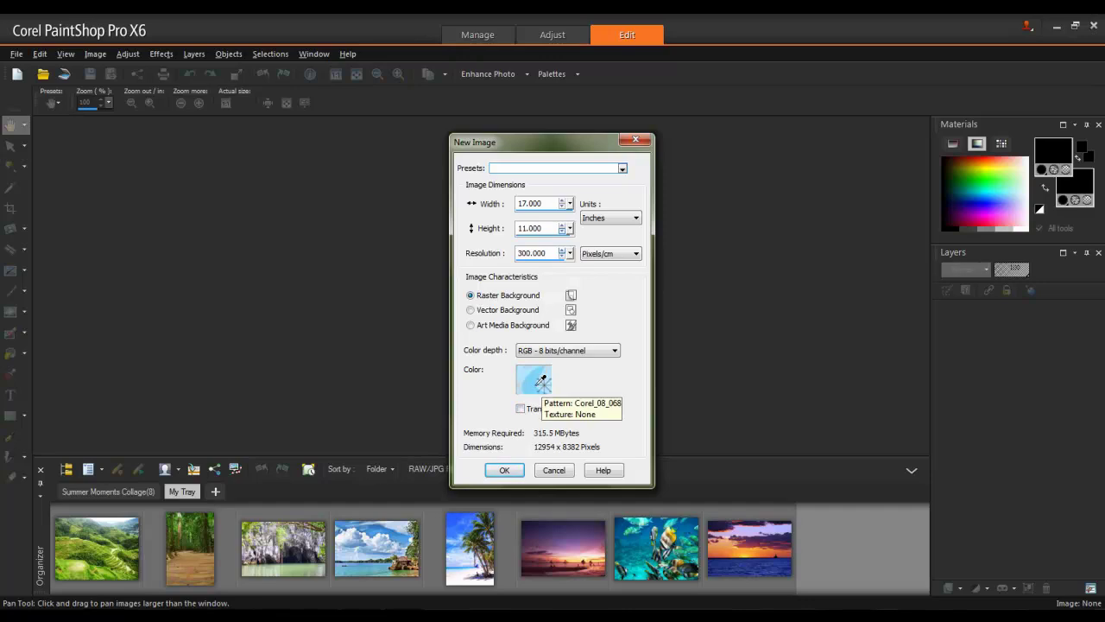
{"action": "left_click", "coordinate": [541, 381]}
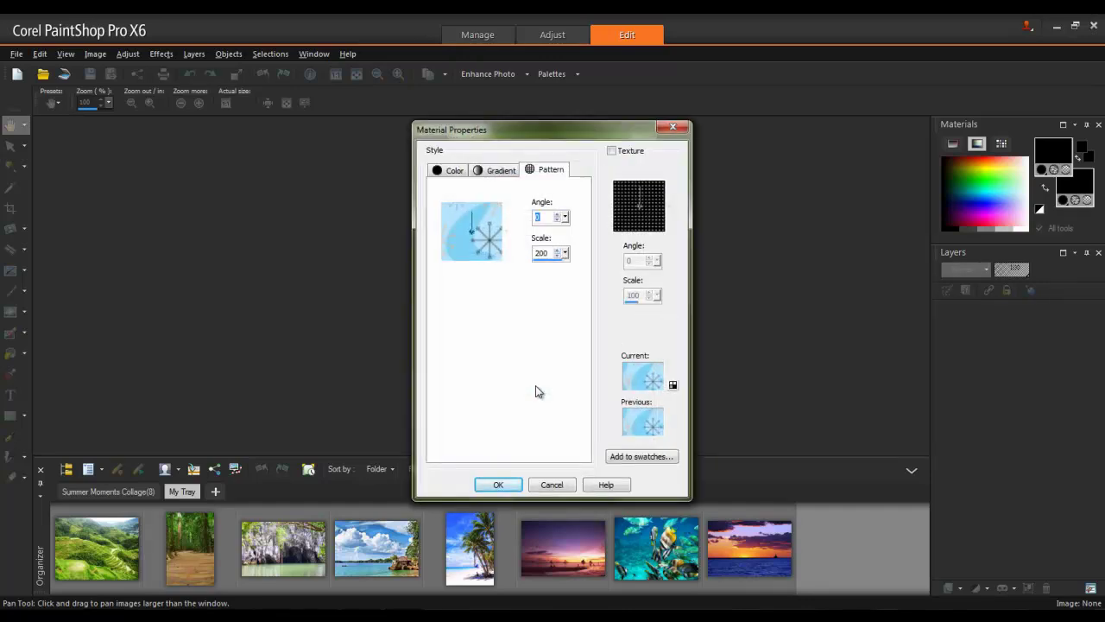
{"action": "left_click", "coordinate": [477, 248]}
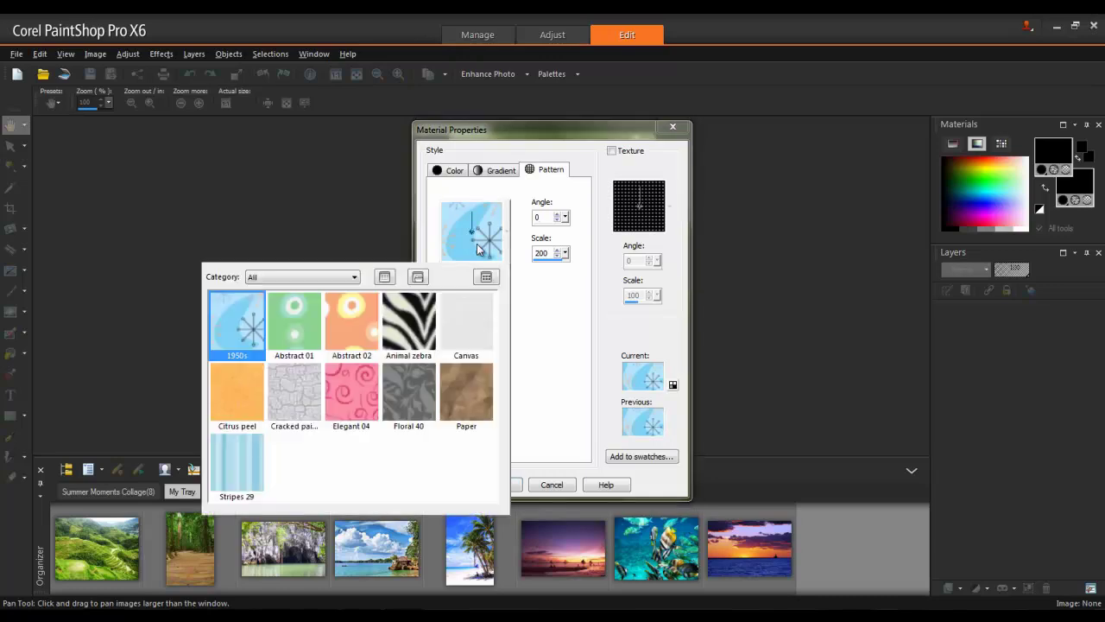
{"action": "left_click", "coordinate": [482, 402]}
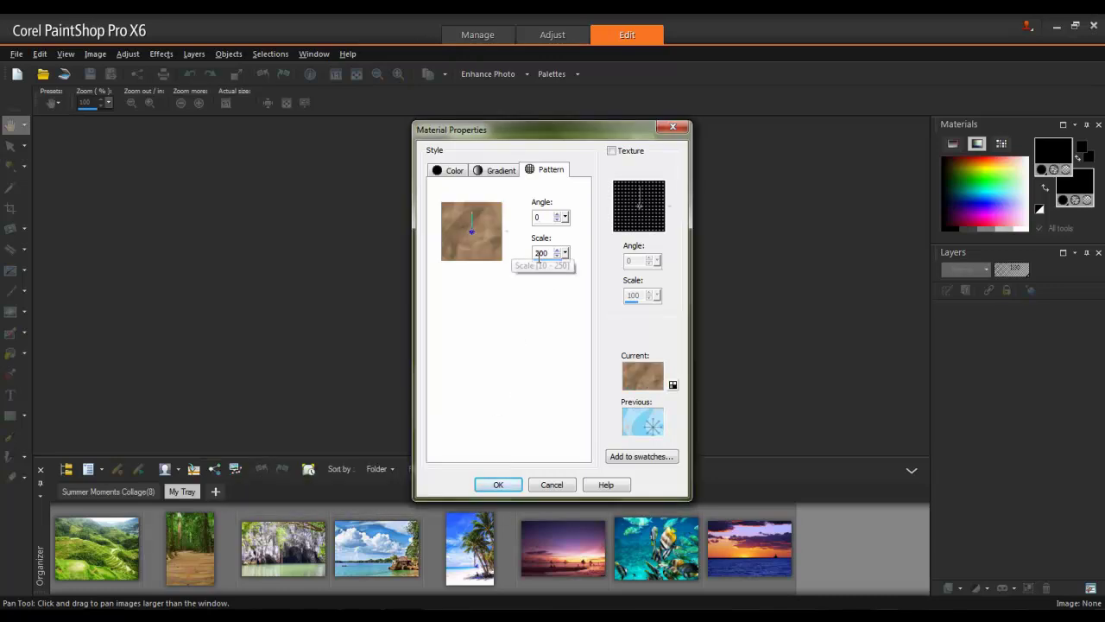
{"action": "left_click", "coordinate": [503, 484]}
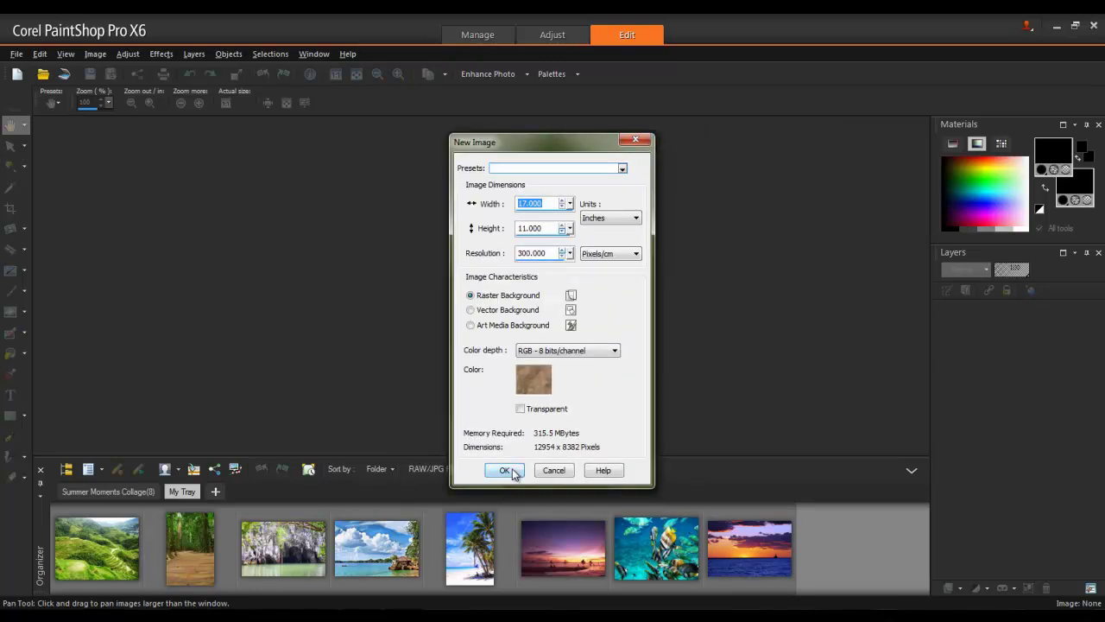
Create the Paper canvas and add all Organizer tray photos to it as layers.
{"action": "left_click", "coordinate": [505, 471]}
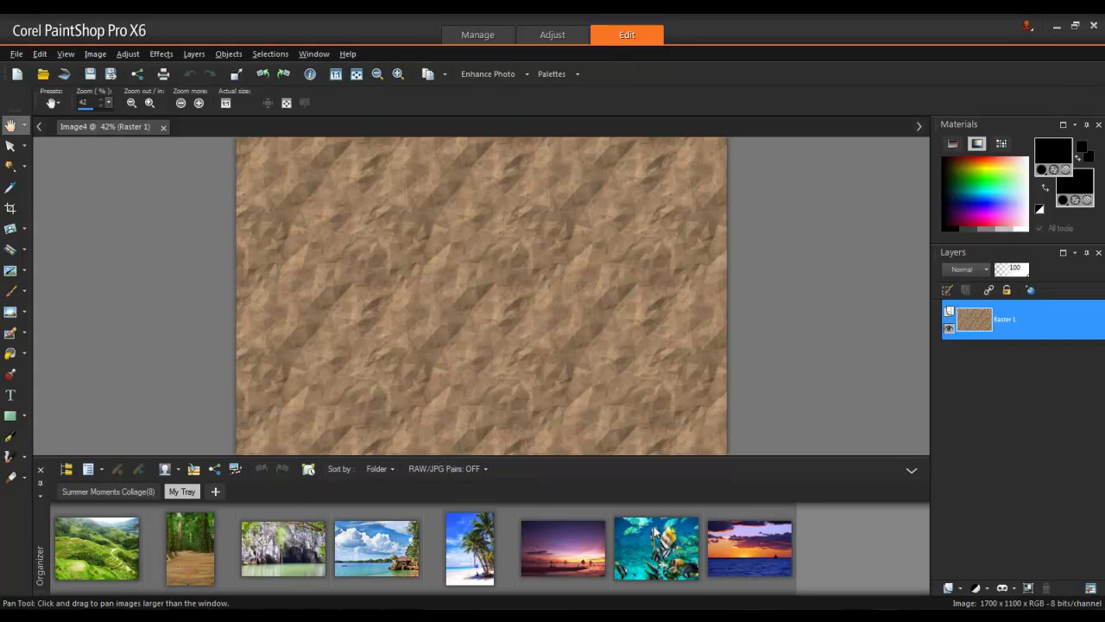
{"action": "left_click_drag", "start_coordinate": [855, 561], "coordinate": [43, 557]}
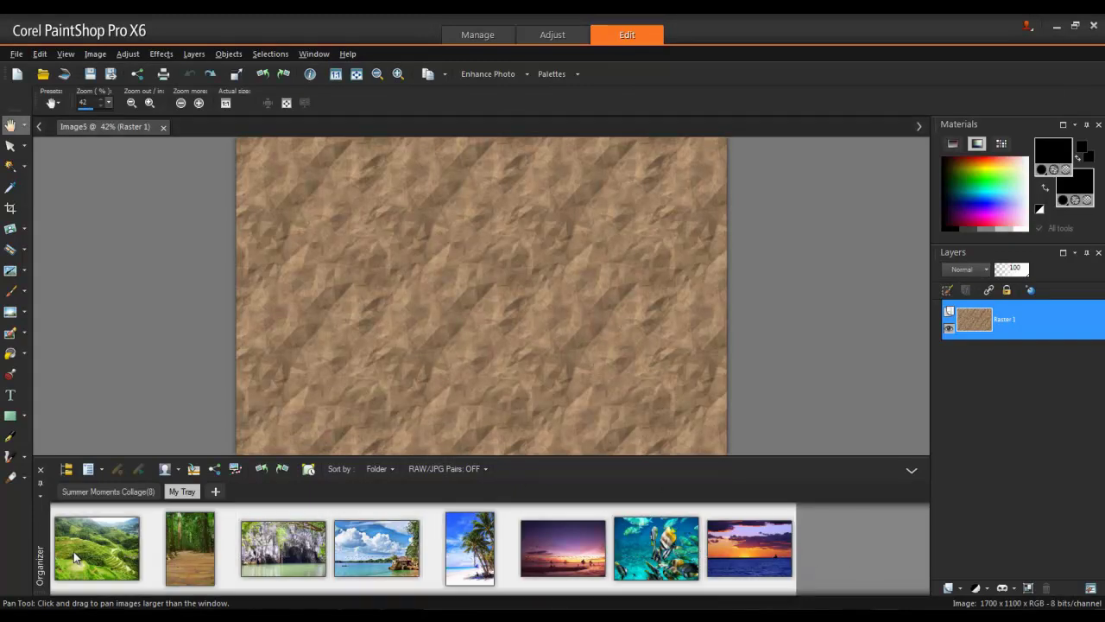
{"action": "left_click_drag", "start_coordinate": [1014, 329], "coordinate": [1008, 321]}
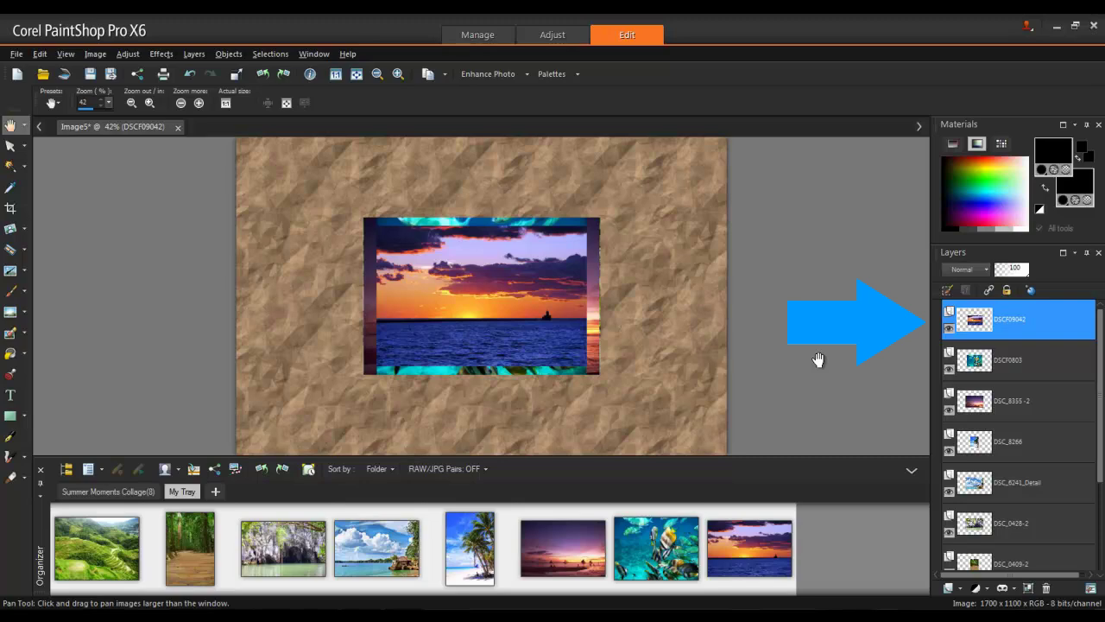
Apply a picture frame around the sunset photo.
{"action": "left_click", "coordinate": [96, 55]}
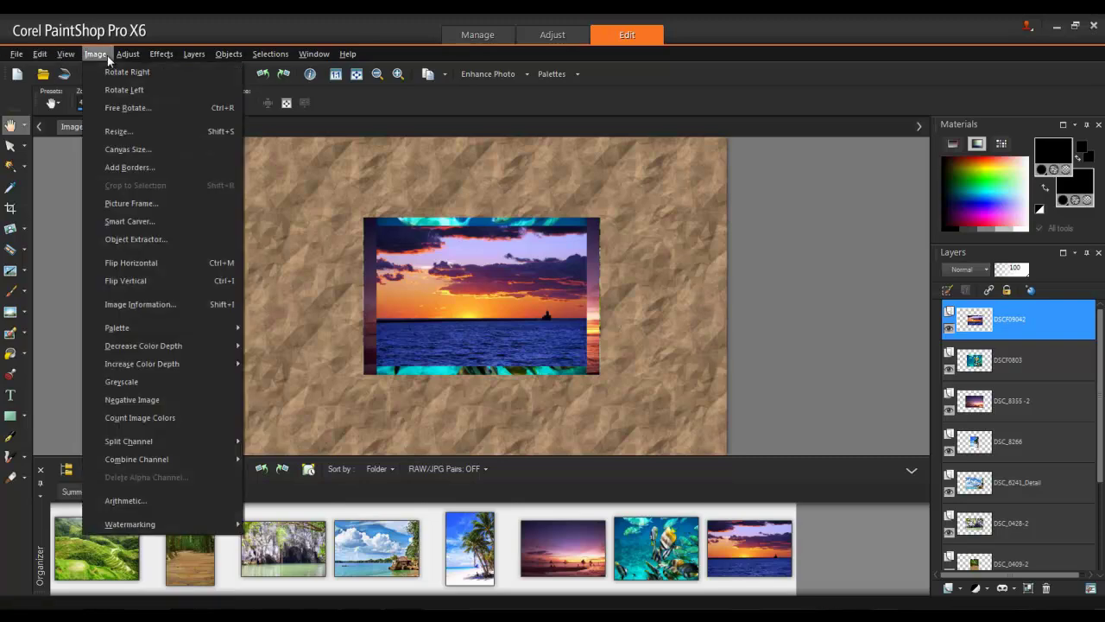
{"action": "left_click", "coordinate": [138, 203]}
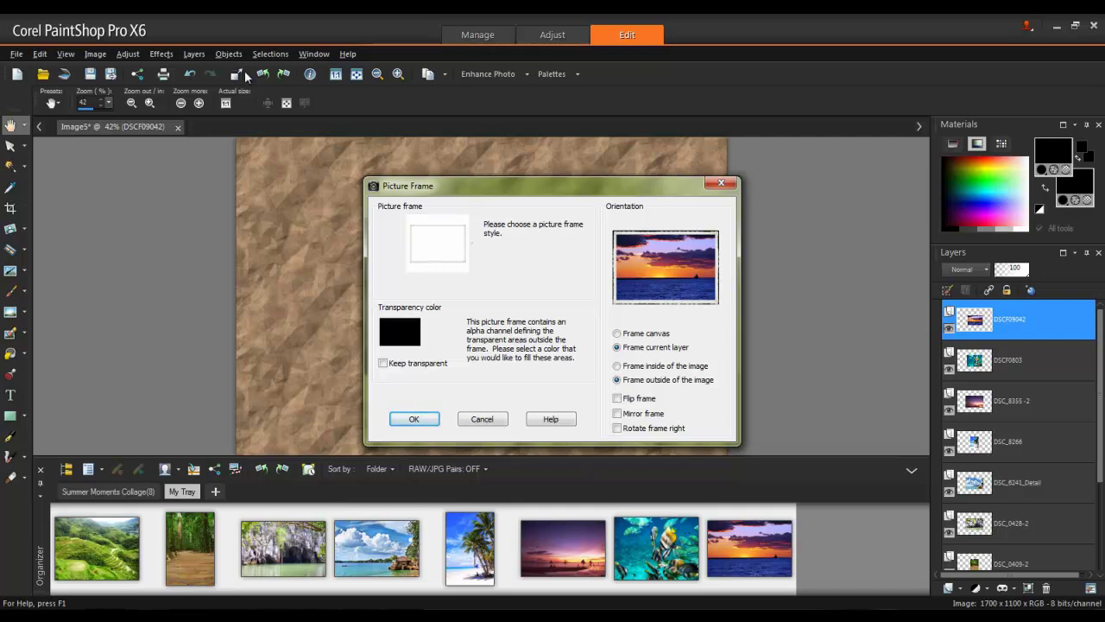
{"action": "left_click", "coordinate": [413, 419]}
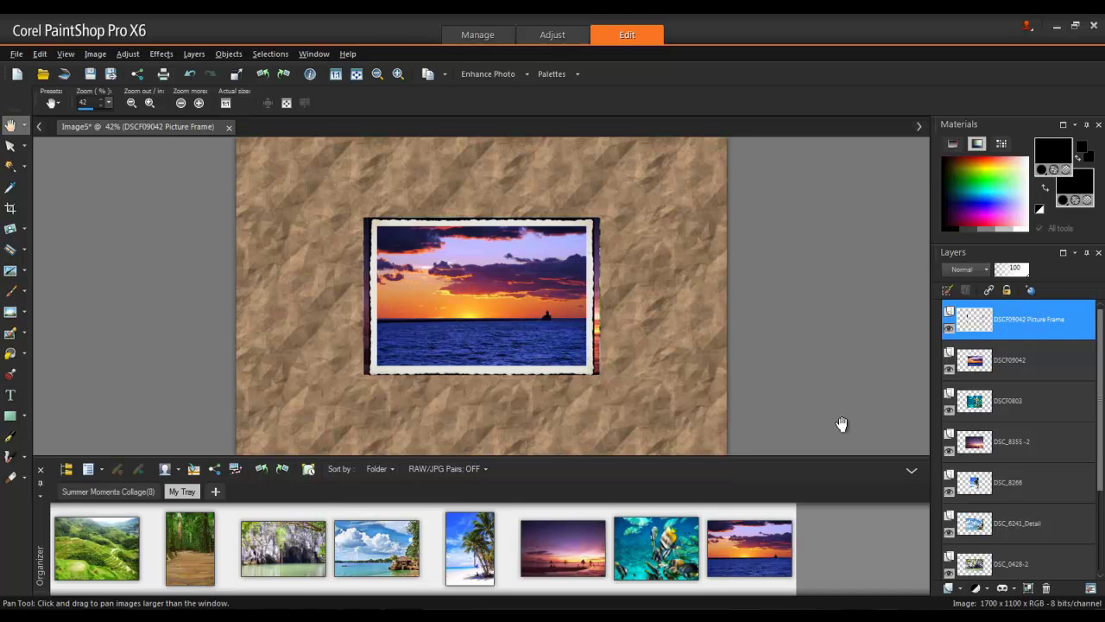
Merge the Picture Frame layer down into the sunset photo layer.
{"action": "right_click", "coordinate": [1030, 329]}
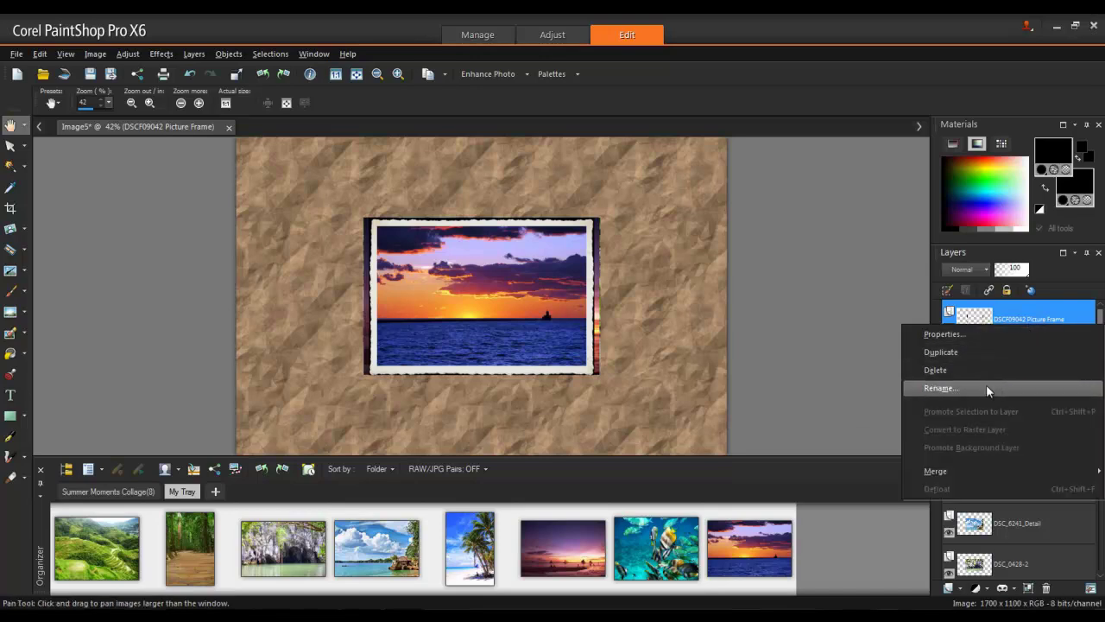
{"action": "mouse_move", "coordinate": [929, 475]}
{"action": "left_click", "coordinate": [850, 473]}
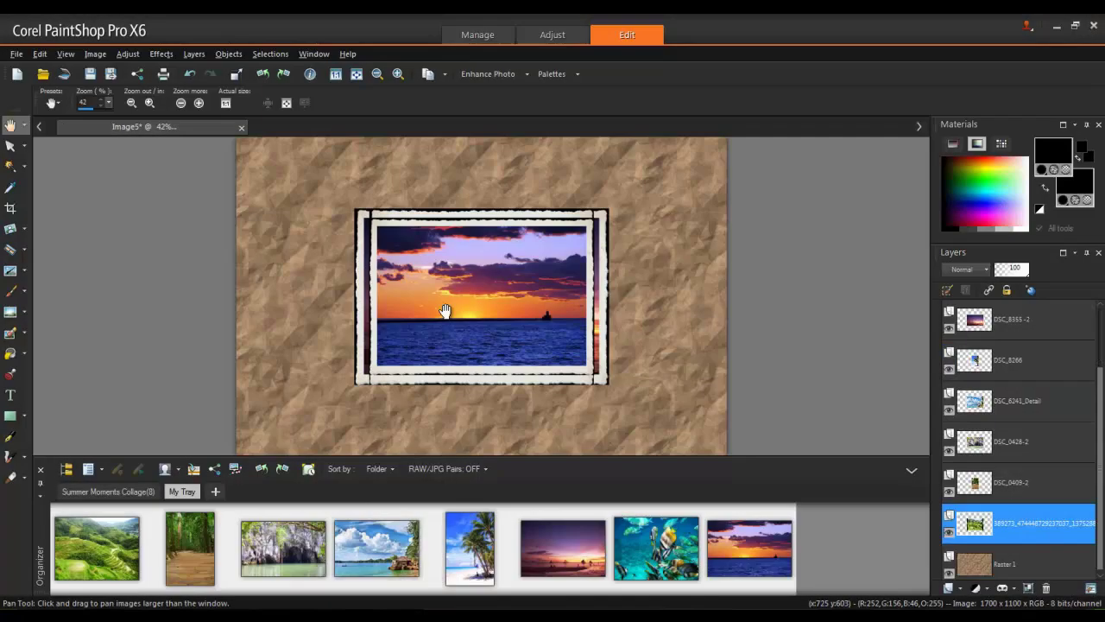
Shrink the sunset photo to about 86%, tilt it slightly clockwise, and shift it up-left.
{"action": "left_click", "coordinate": [10, 146]}
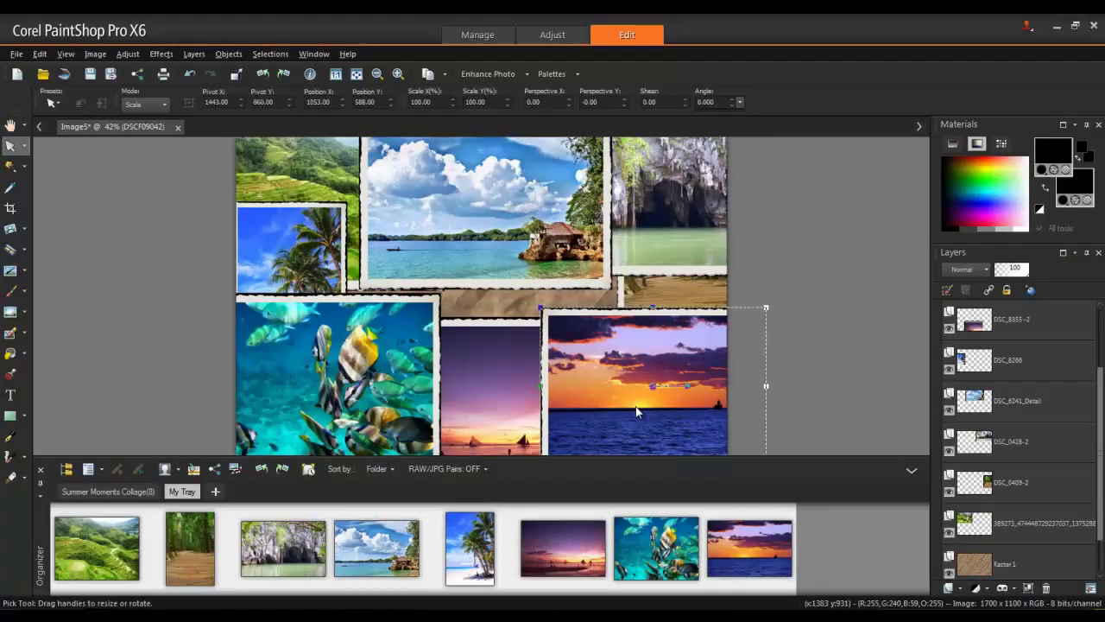
{"action": "left_click_drag", "start_coordinate": [585, 369], "coordinate": [584, 368]}
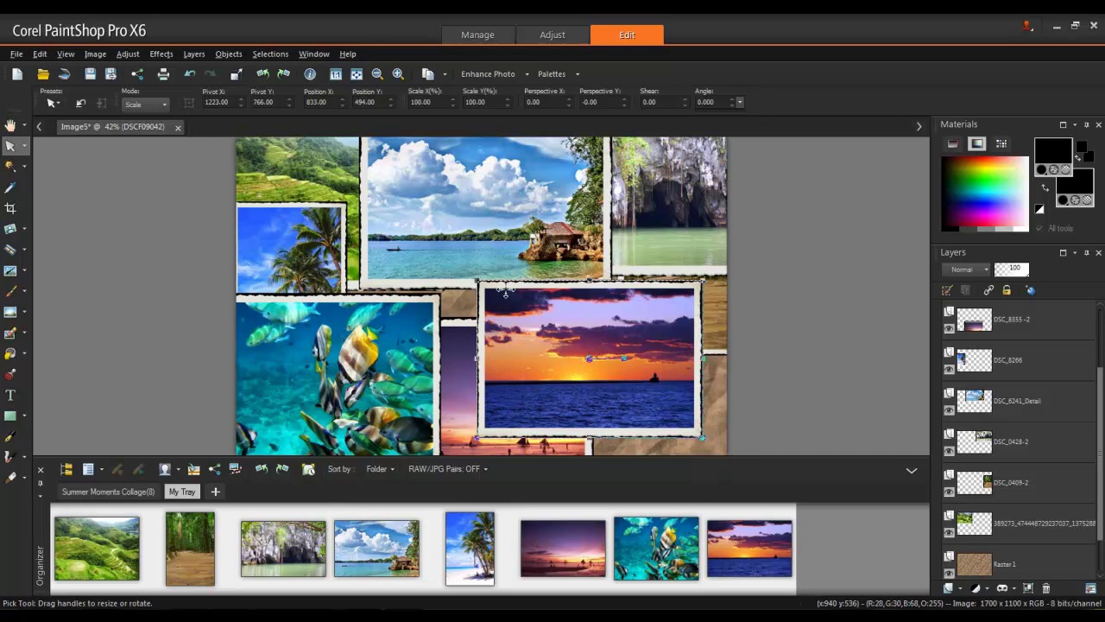
{"action": "left_click_drag", "start_coordinate": [475, 280], "coordinate": [510, 302]}
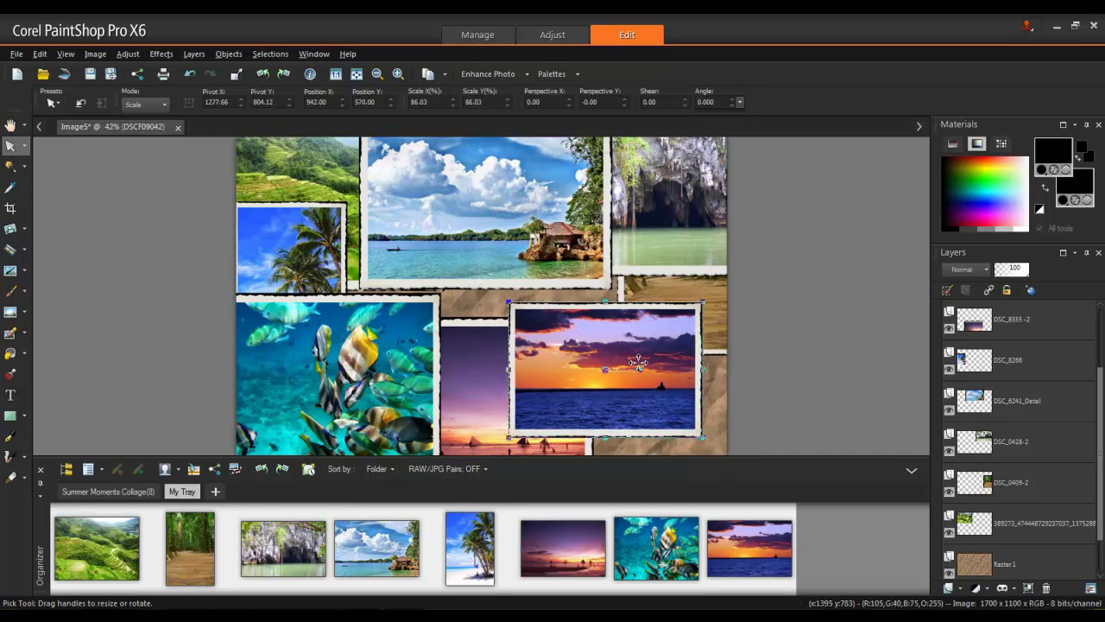
{"action": "left_click_drag", "start_coordinate": [638, 369], "coordinate": [639, 358]}
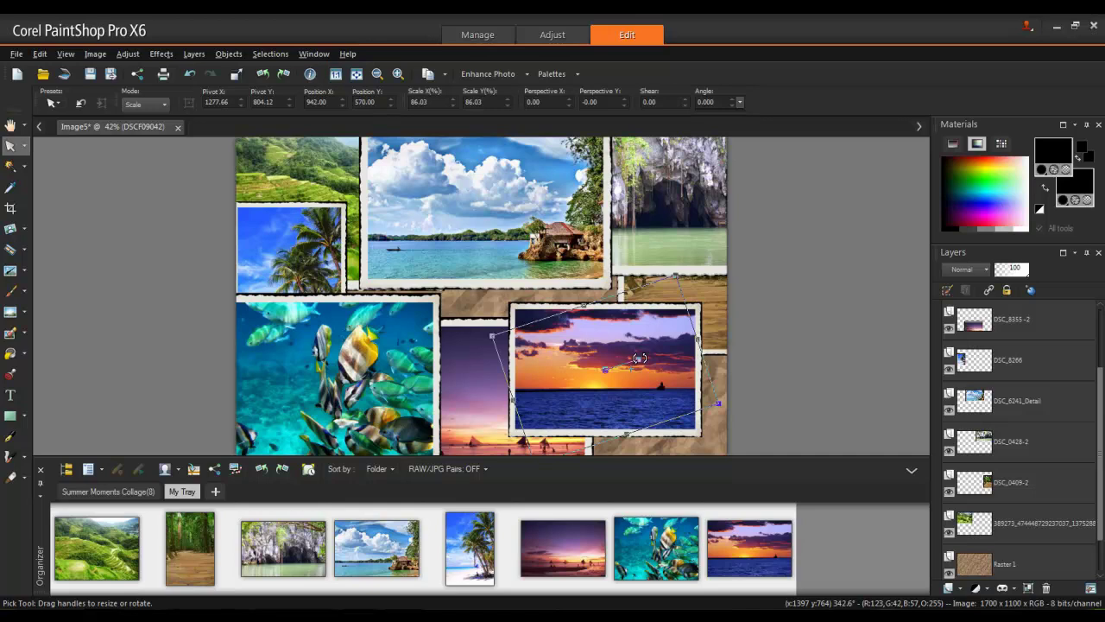
{"action": "left_click_drag", "start_coordinate": [639, 357], "coordinate": [648, 382]}
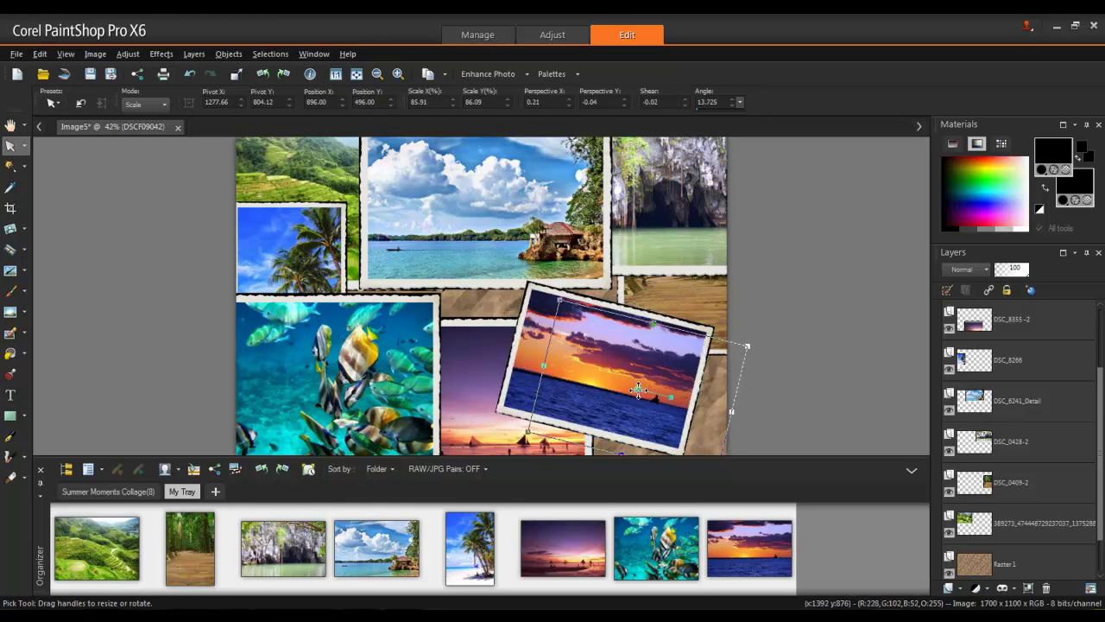
{"action": "left_click", "coordinate": [501, 374]}
{"action": "left_click_drag", "start_coordinate": [500, 375], "coordinate": [580, 302]}
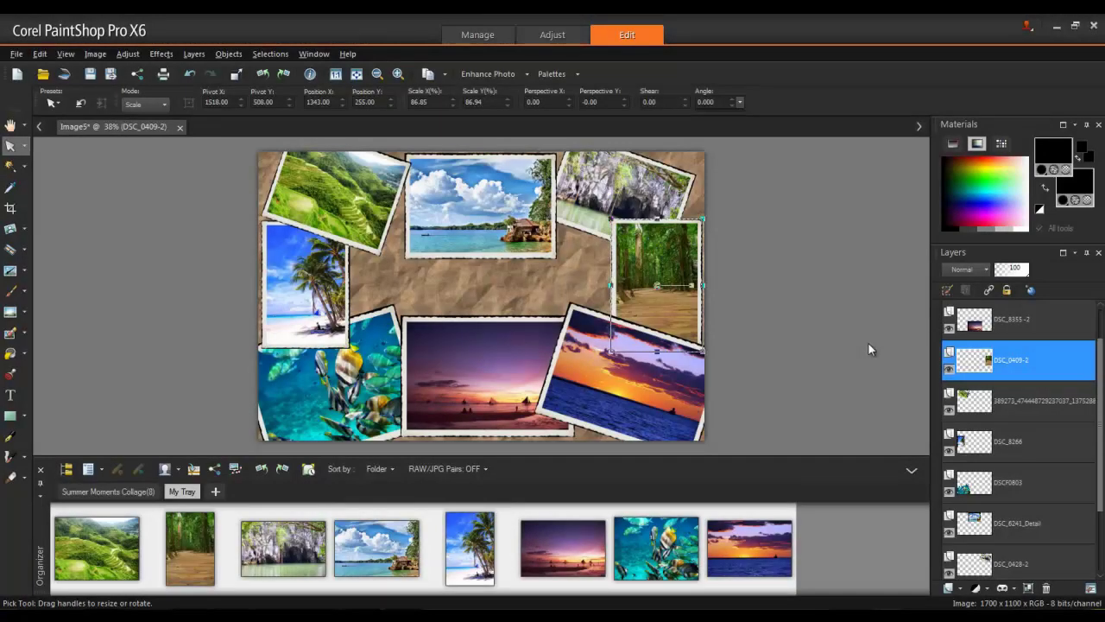
Type 'Summer' in the Gigi font on the open paper area.
{"action": "left_click", "coordinate": [11, 395]}
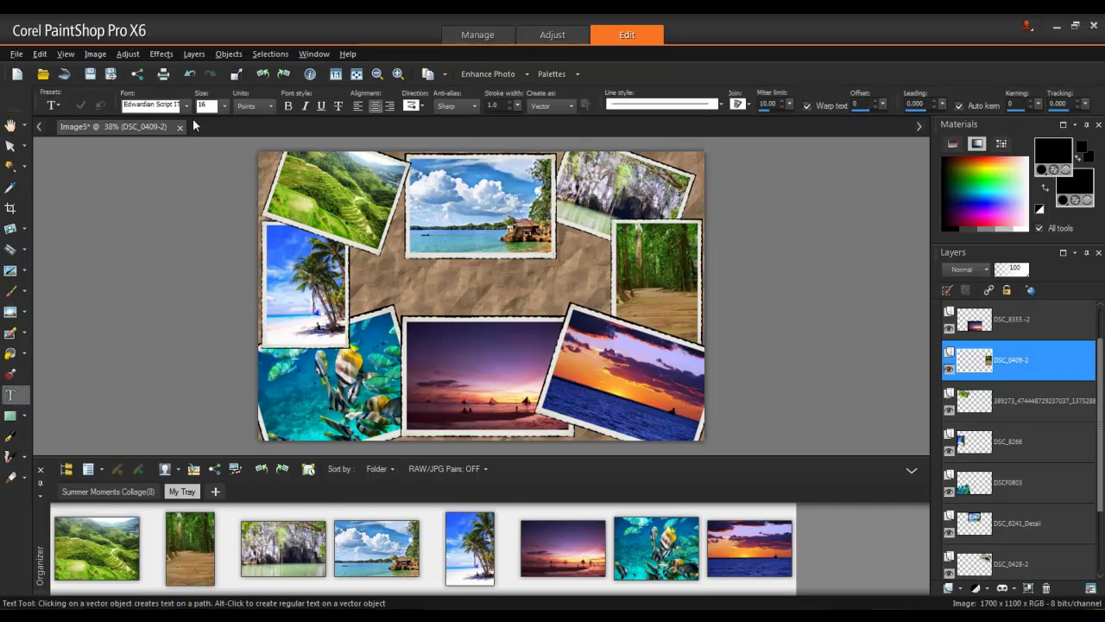
{"action": "left_click", "coordinate": [187, 105]}
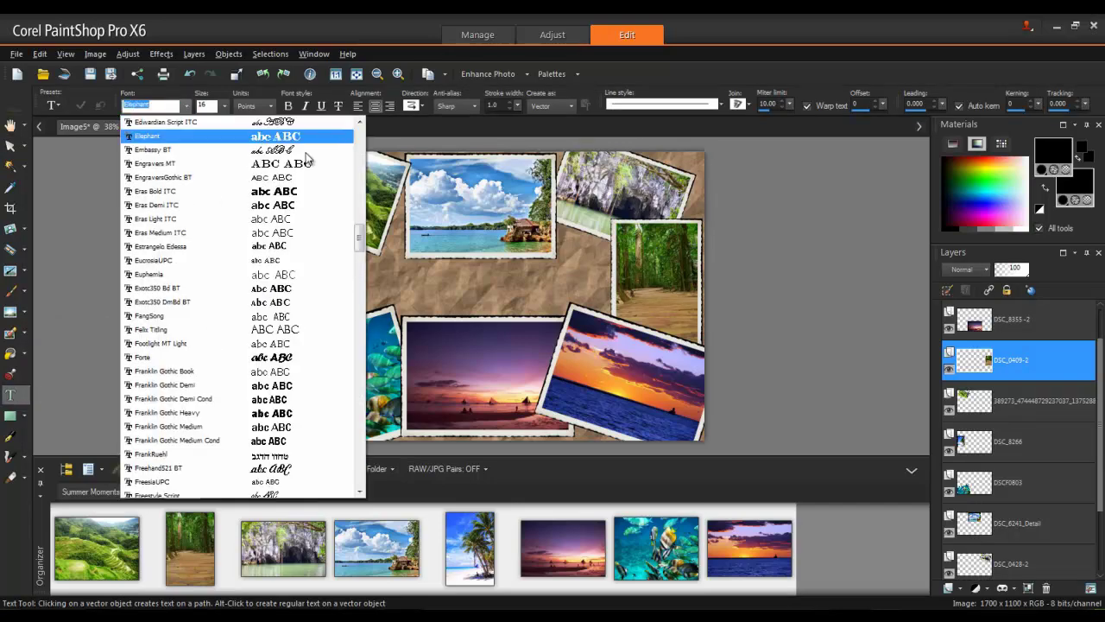
{"action": "left_click_drag", "start_coordinate": [361, 244], "coordinate": [361, 259]}
{"action": "left_click", "coordinate": [164, 398]}
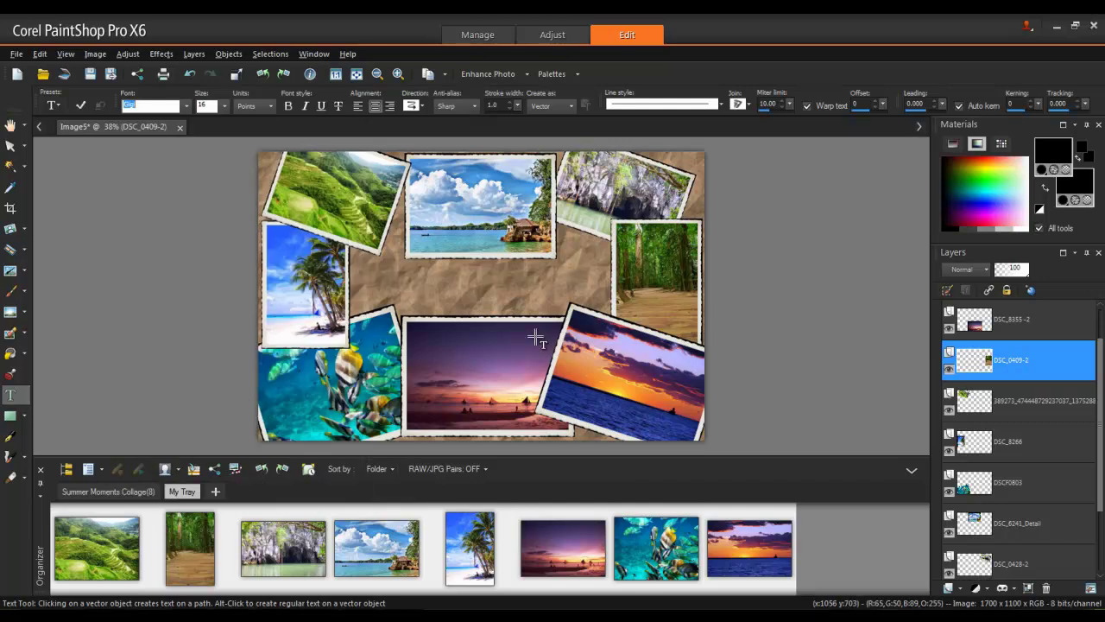
{"action": "left_click", "coordinate": [395, 297]}
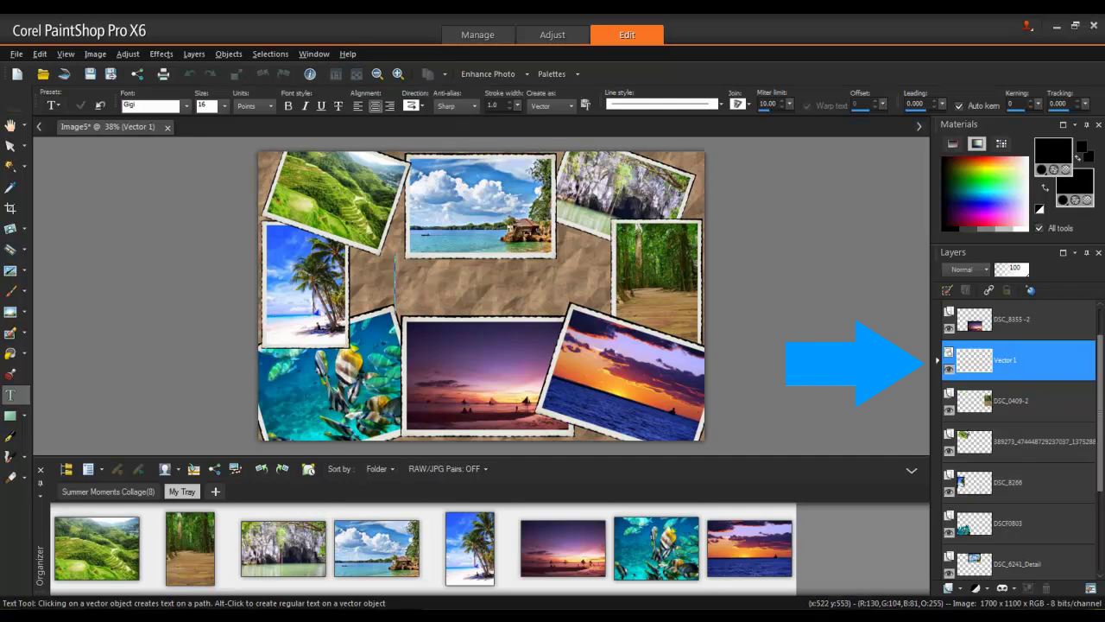
{"action": "type", "text": "Su"}
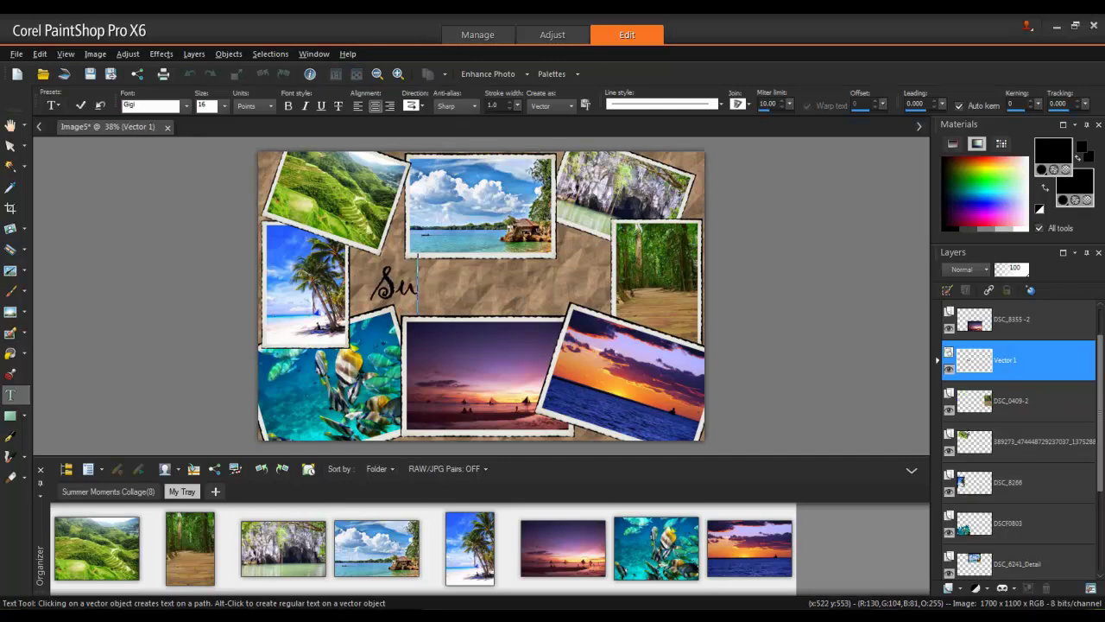
{"action": "type", "text": "mmer"}
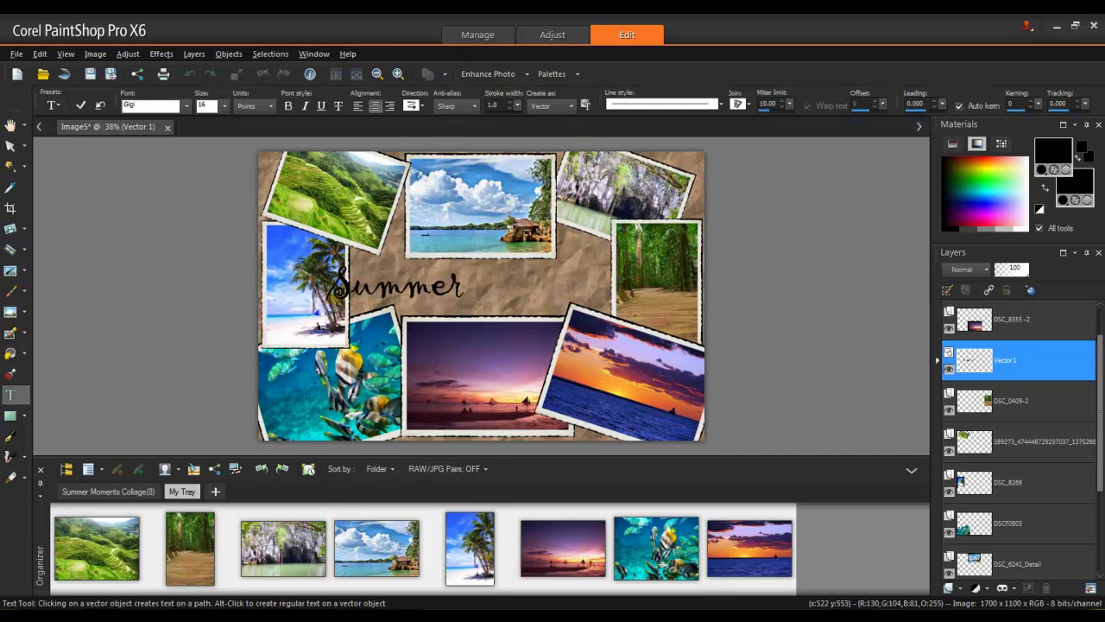
Drag the Summer title into the centre space of the collage.
{"action": "left_click", "coordinate": [10, 145]}
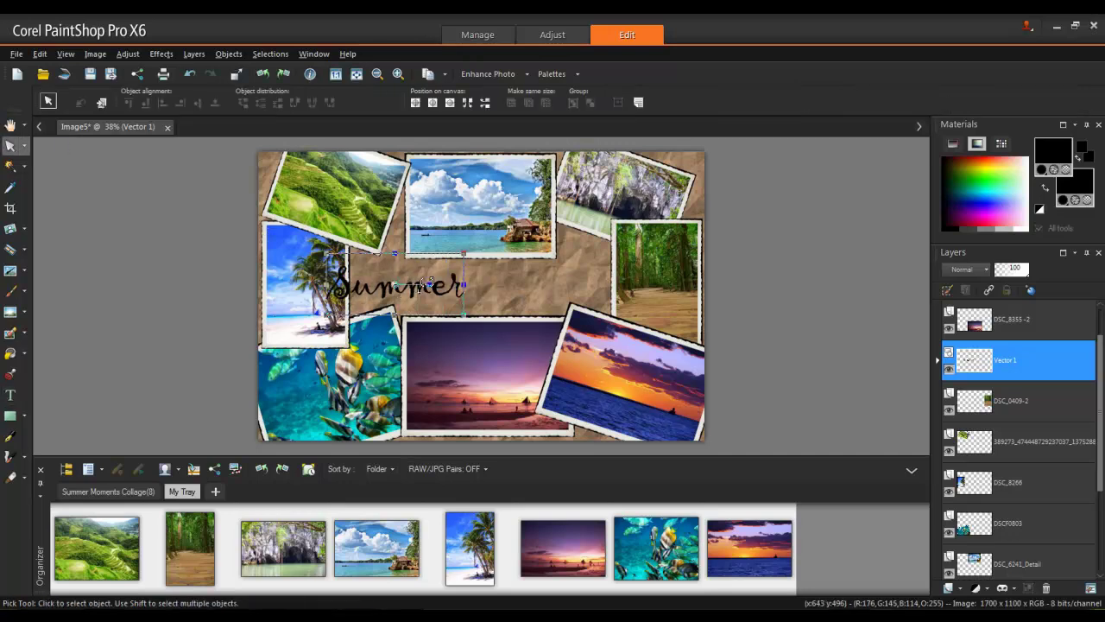
{"action": "left_click_drag", "start_coordinate": [423, 285], "coordinate": [480, 289]}
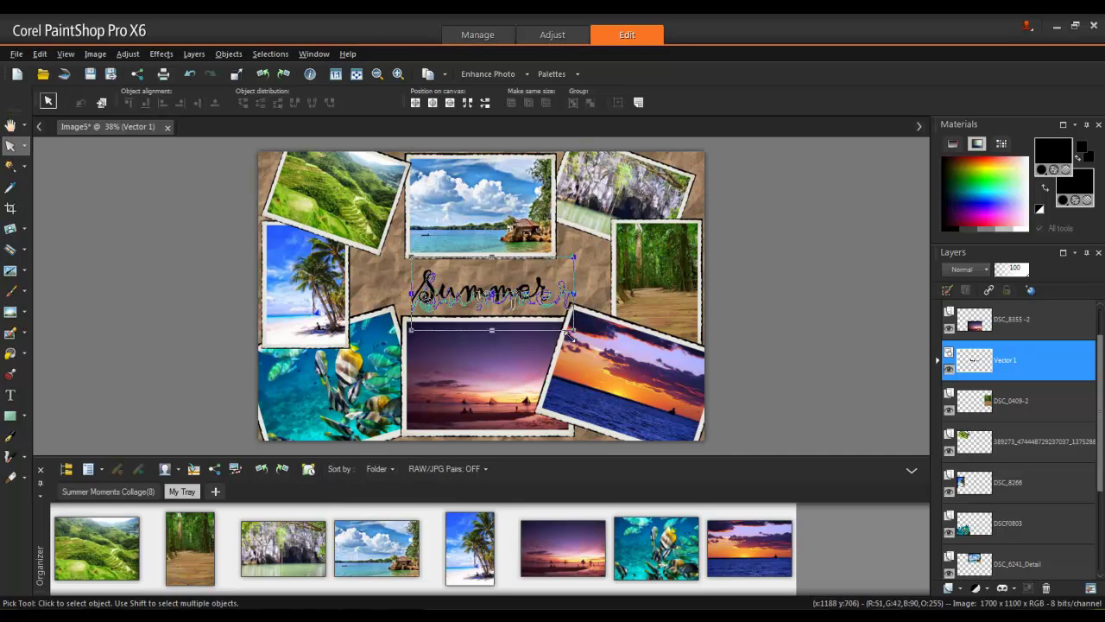
{"action": "left_click_drag", "start_coordinate": [571, 337], "coordinate": [559, 333]}
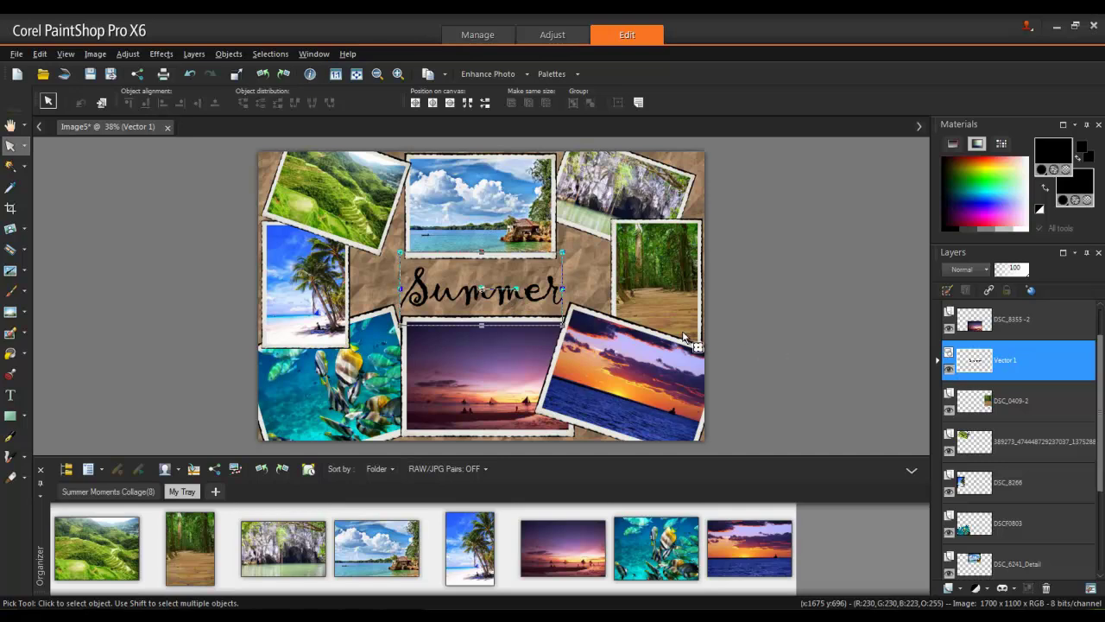
Save the collage as 'Collage Project' in PSPIMAGE format.
{"action": "left_click", "coordinate": [17, 53]}
{"action": "left_click", "coordinate": [64, 167]}
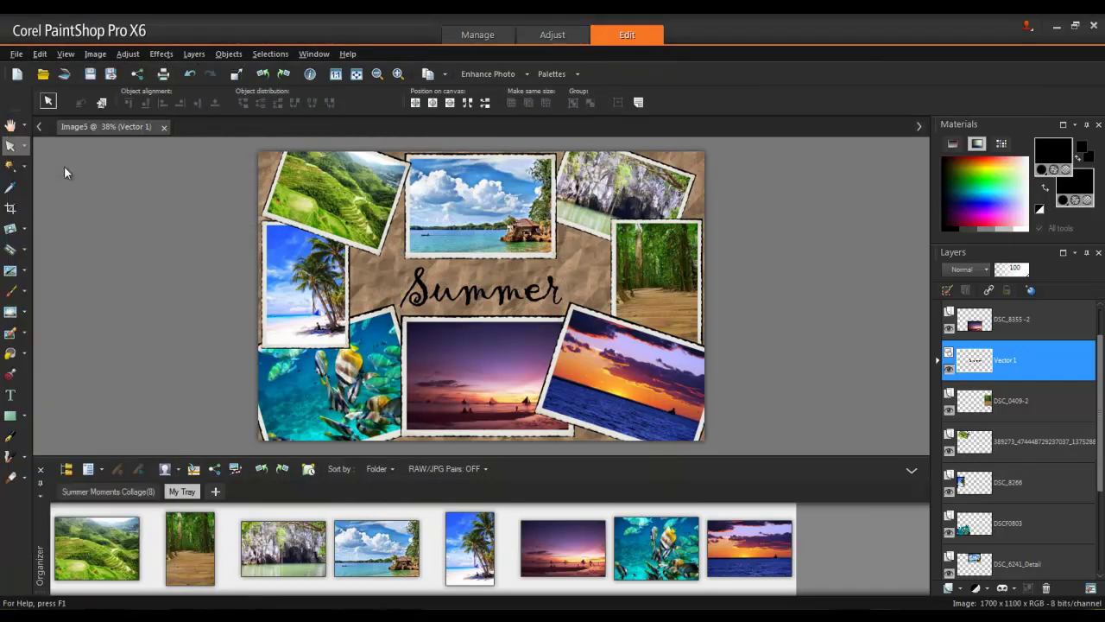
{"action": "left_click", "coordinate": [659, 467]}
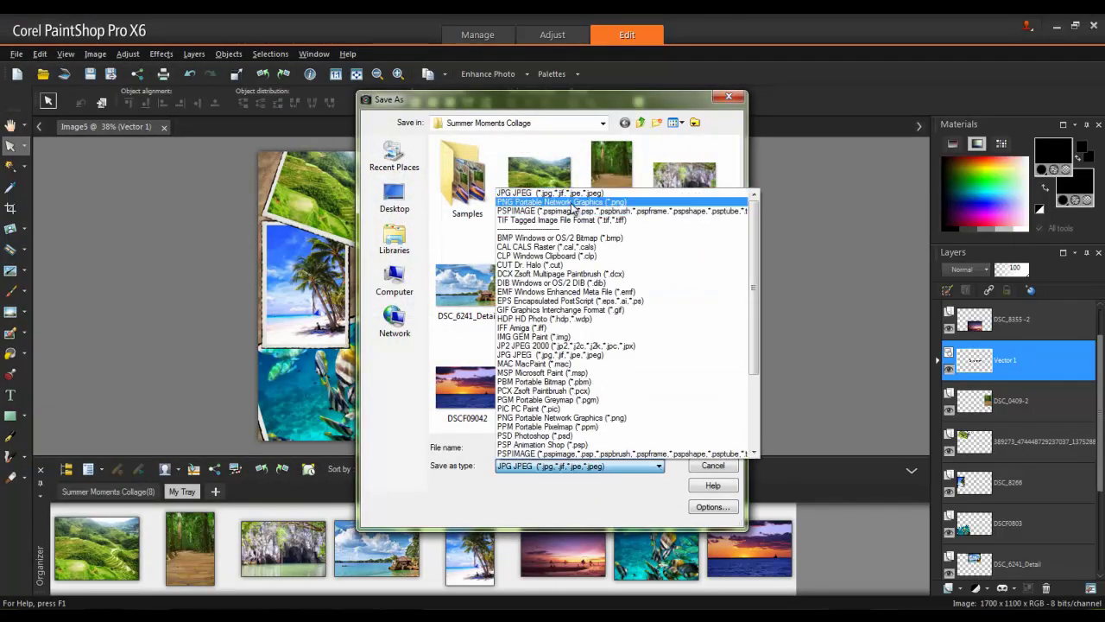
{"action": "left_click", "coordinate": [561, 197]}
{"action": "left_click", "coordinate": [521, 448]}
{"action": "type", "text": "Collage Project"}
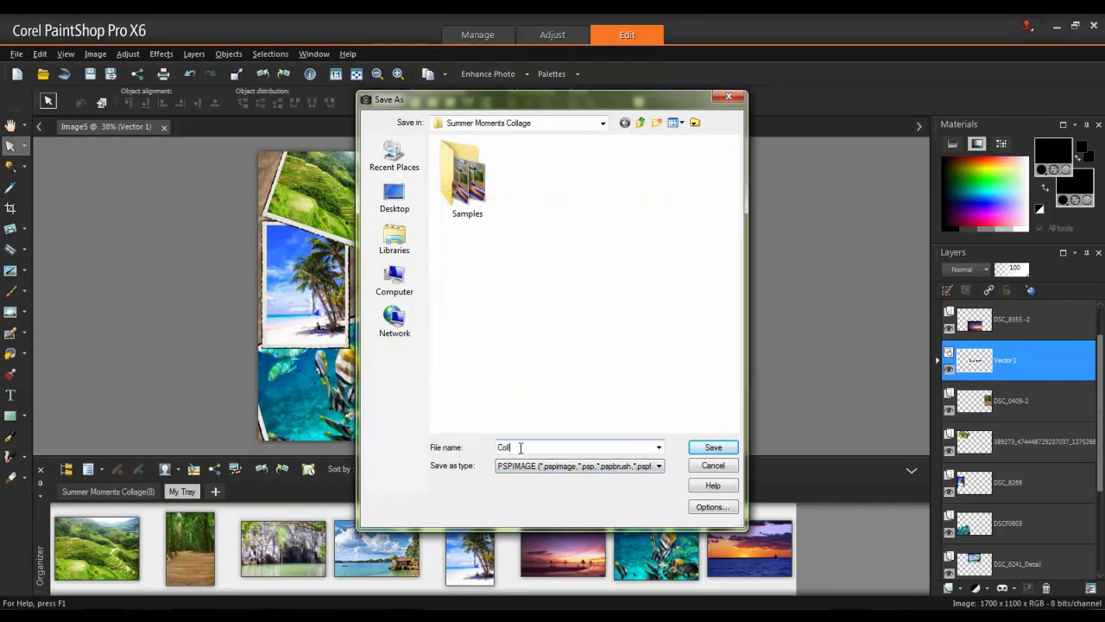
{"action": "left_click", "coordinate": [713, 447]}
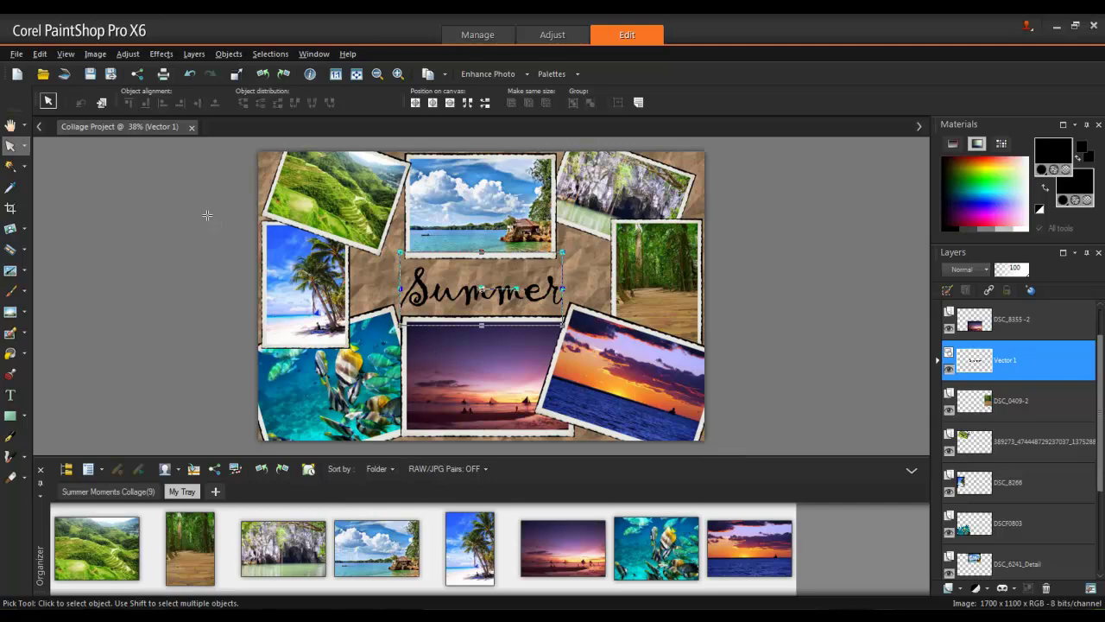
Save a merged JPEG copy named Collage Project.jpg, accepting the merge warning.
{"action": "left_click", "coordinate": [16, 55]}
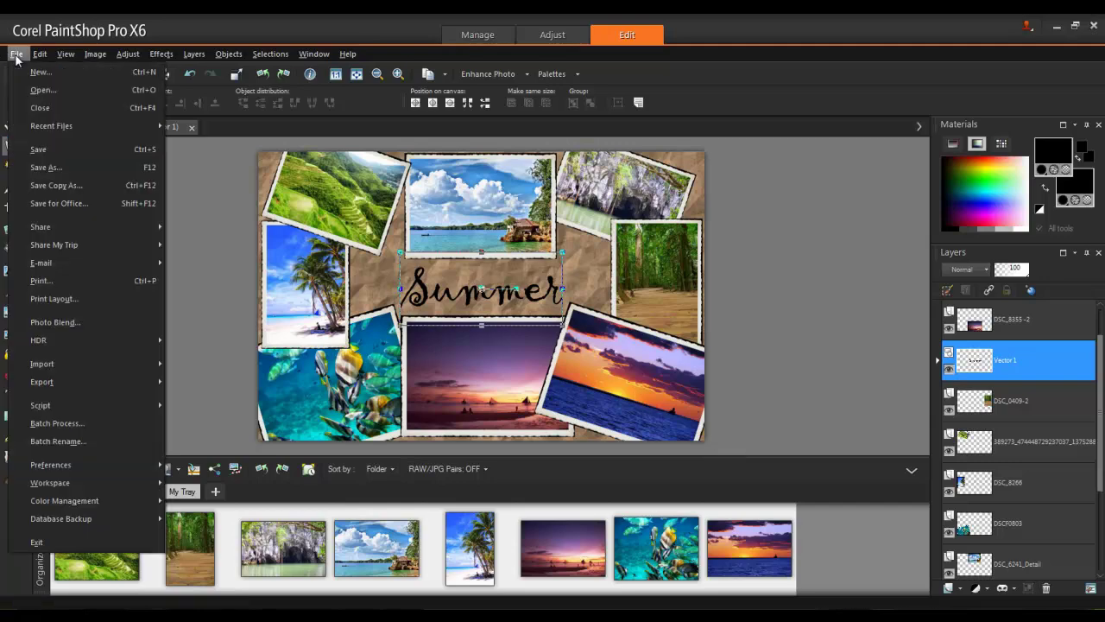
{"action": "left_click", "coordinate": [84, 168]}
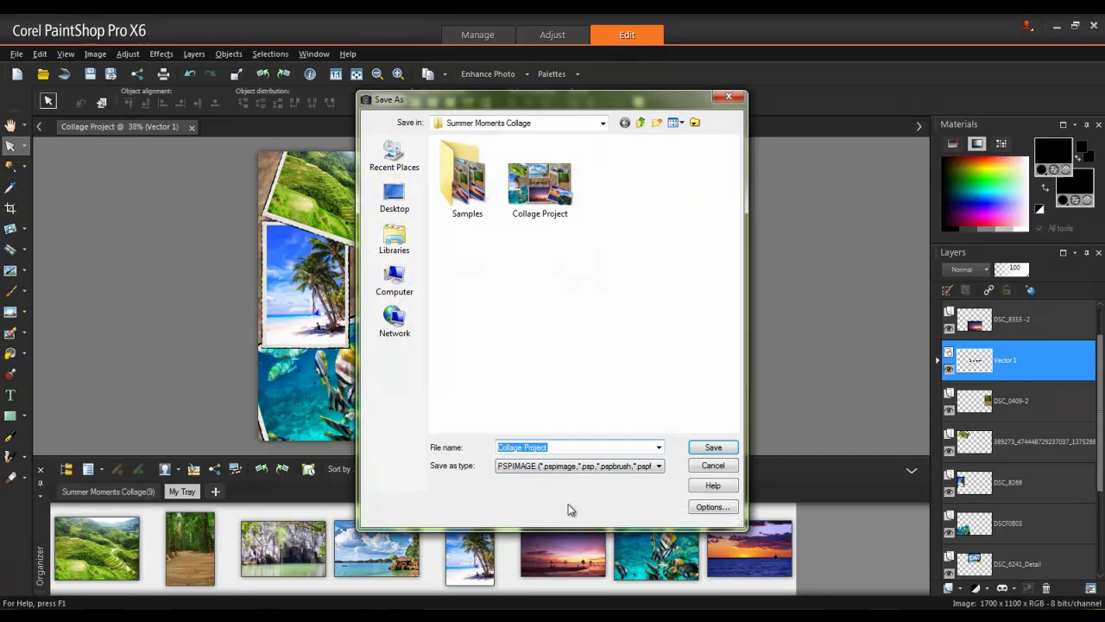
{"action": "left_click", "coordinate": [629, 468]}
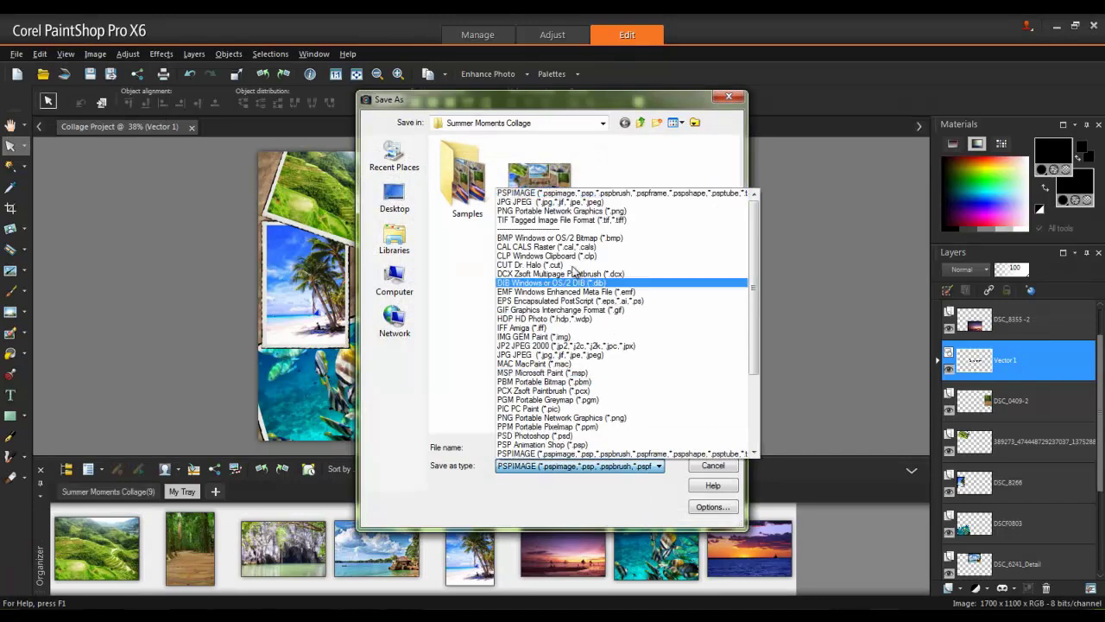
{"action": "left_click", "coordinate": [561, 202]}
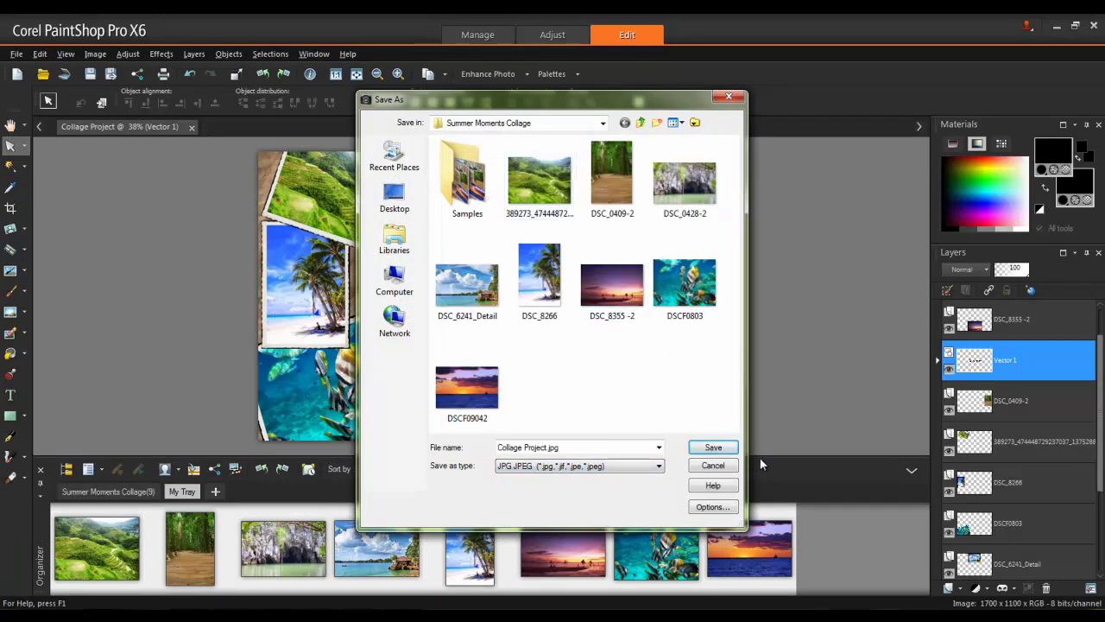
{"action": "left_click", "coordinate": [713, 447]}
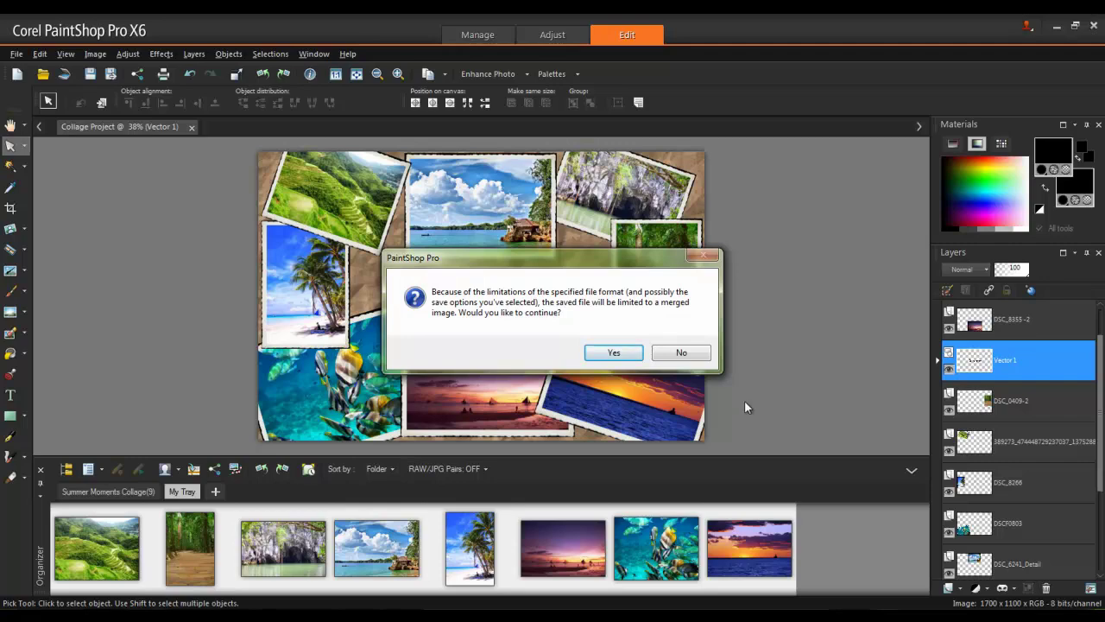
{"action": "left_click", "coordinate": [604, 351]}
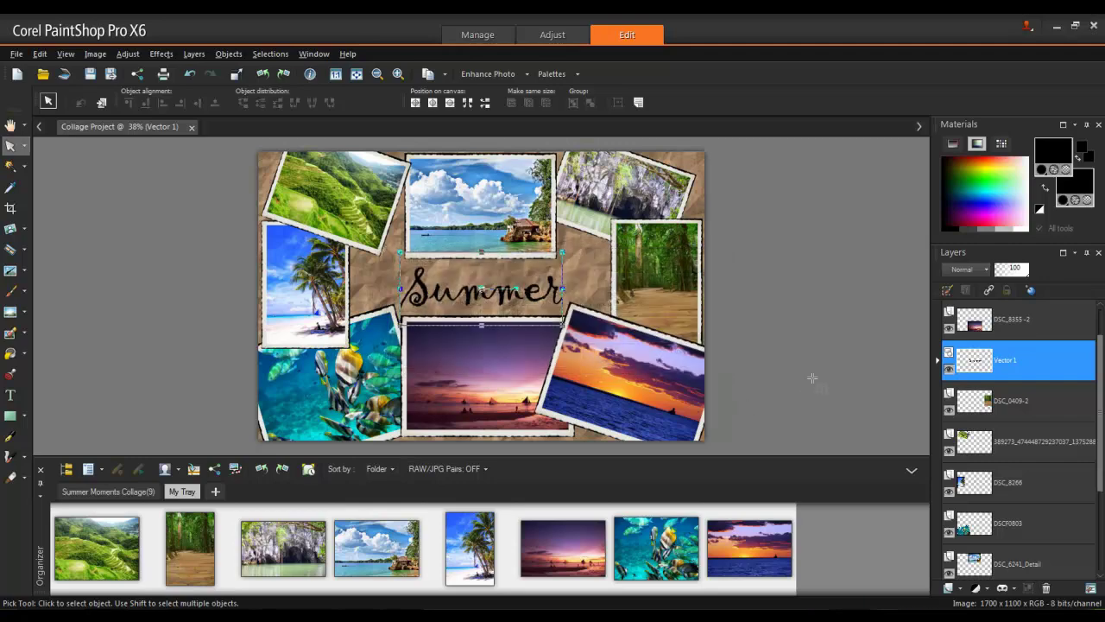